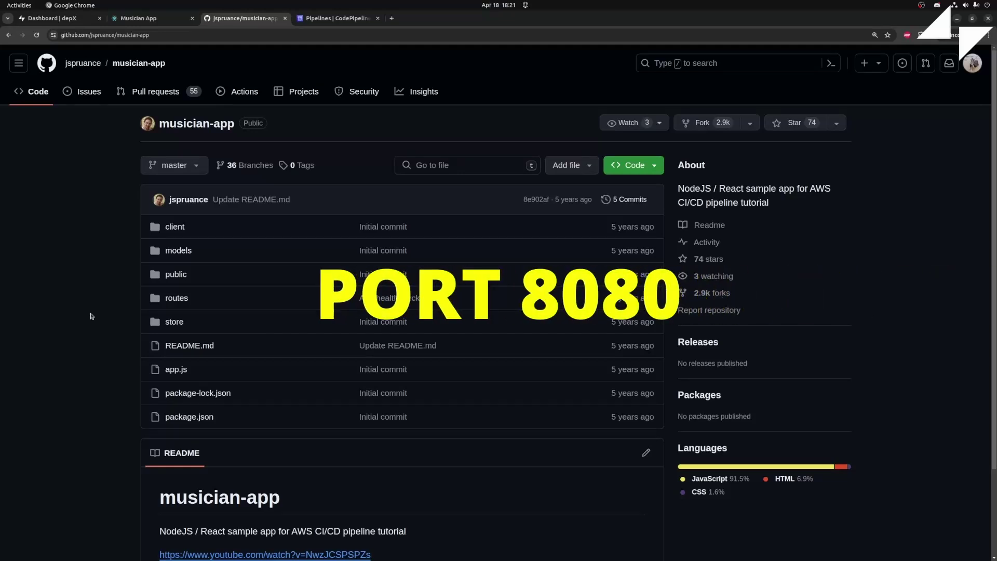
# Step: Switch to the depX dashboard, connect GitHub, and sign in to the depX Test AWS provider with the account email and password
pyautogui.click(63, 17)
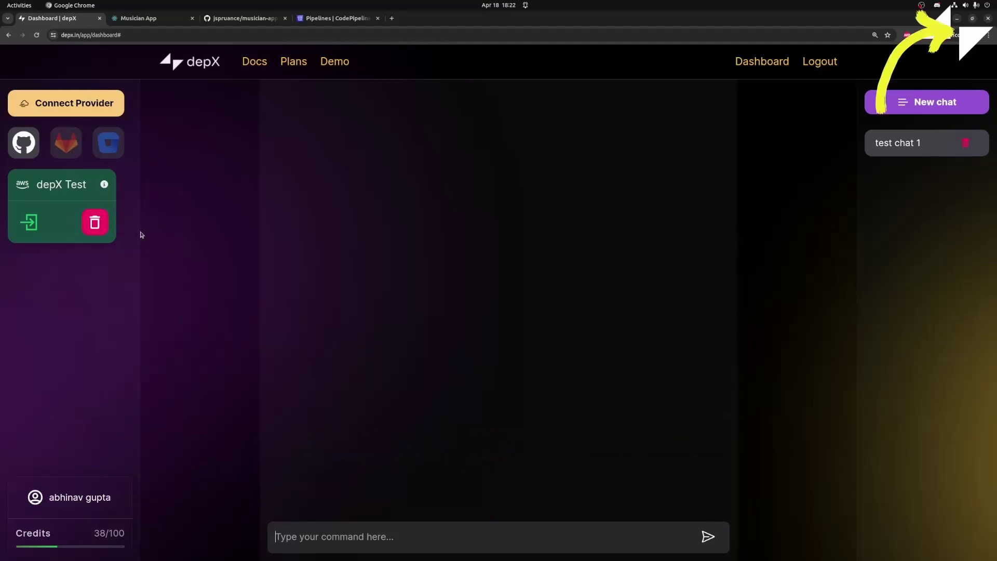
pyautogui.click(24, 142)
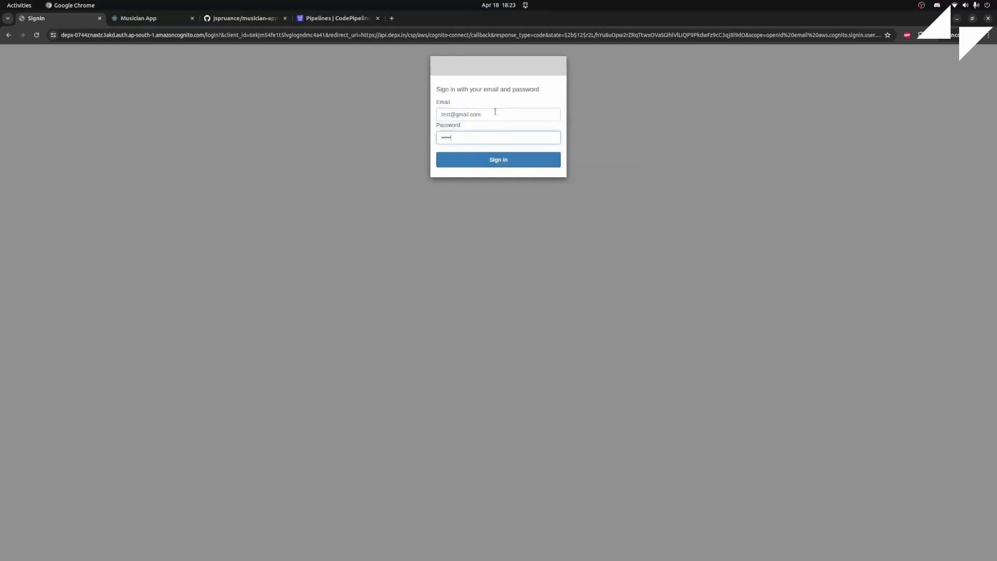
pyautogui.press('Return')
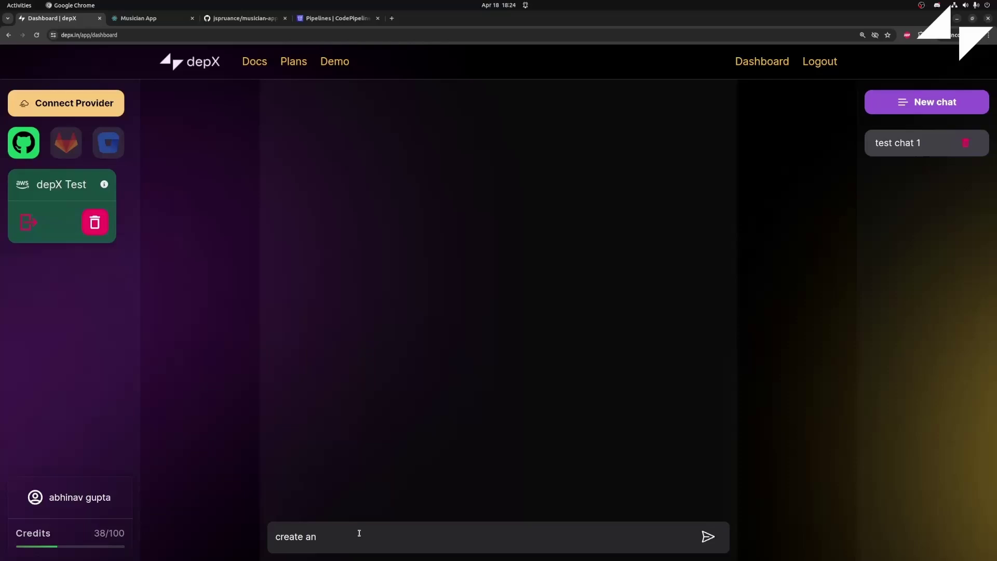
# Step: Write a chat command asking to create an Elastic Beanstalk application with name depx-demo-app
pyautogui.write(' elastic beanstalk appication with na')
pyautogui.write('me depx-demo-app. Crfe')
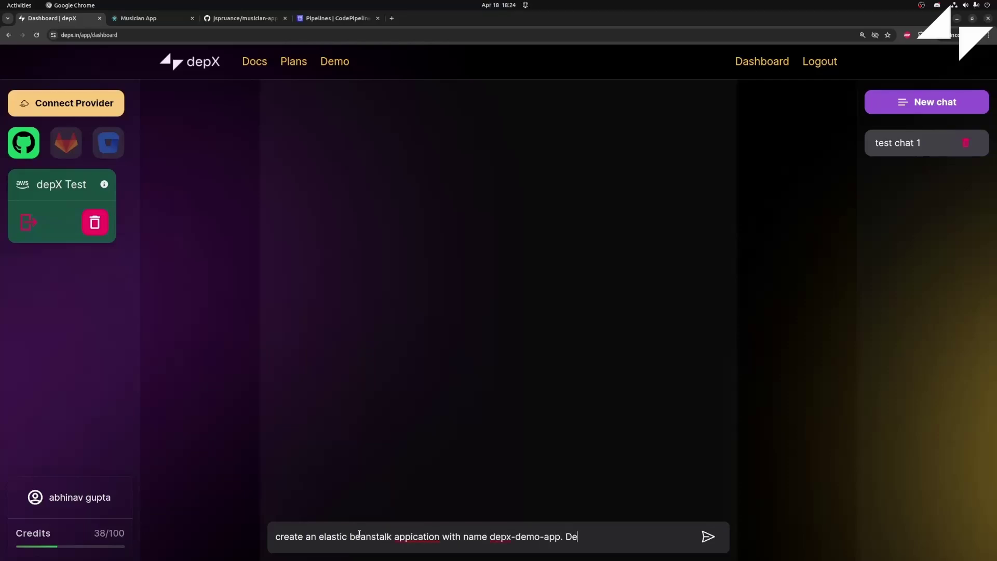
pyautogui.press('BackSpace')
pyautogui.press('BackSpace')
pyautogui.press('BackSpace')
pyautogui.press('BackSpace')
# Step: Extend the command with "Using this application create an environment with name depx-demo-env for nodejs."
pyautogui.write('Using this application create ')
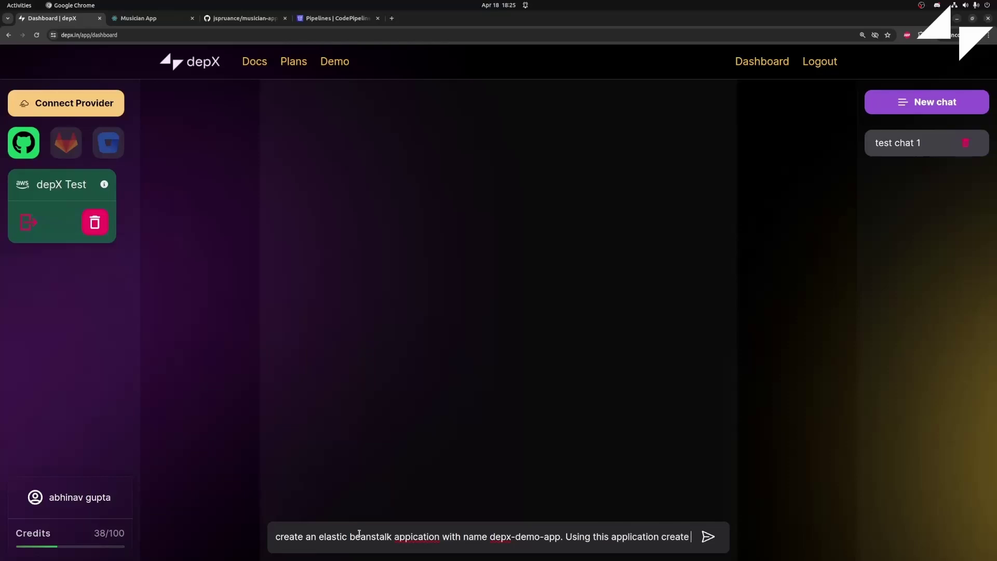
pyautogui.write('an environment ')
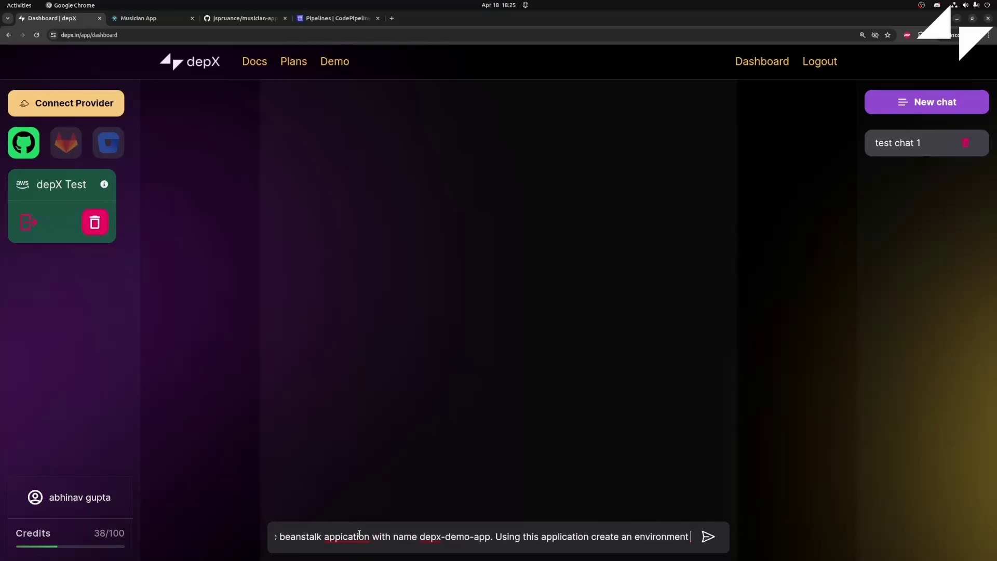
pyautogui.write('with name depx-')
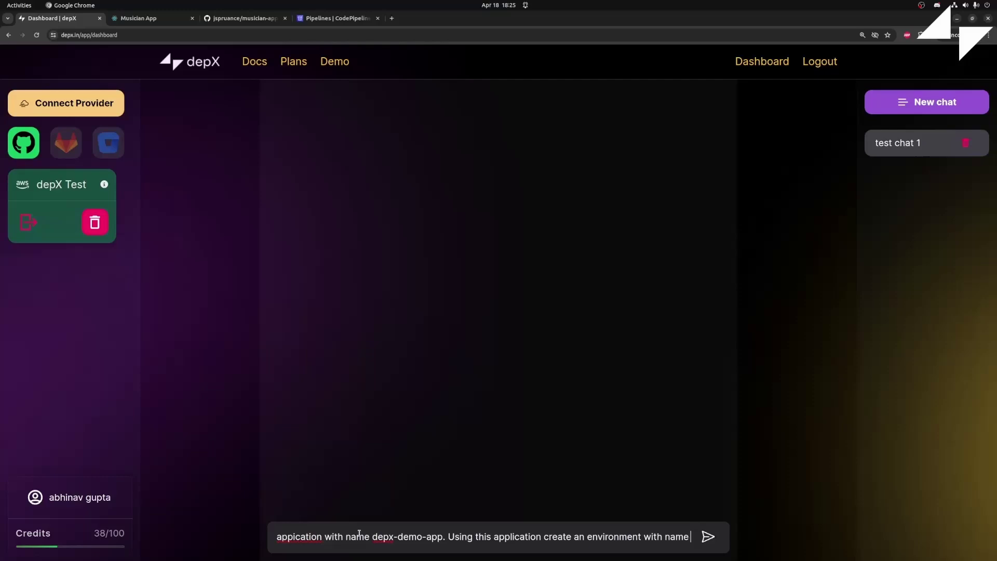
pyautogui.write('demo-')
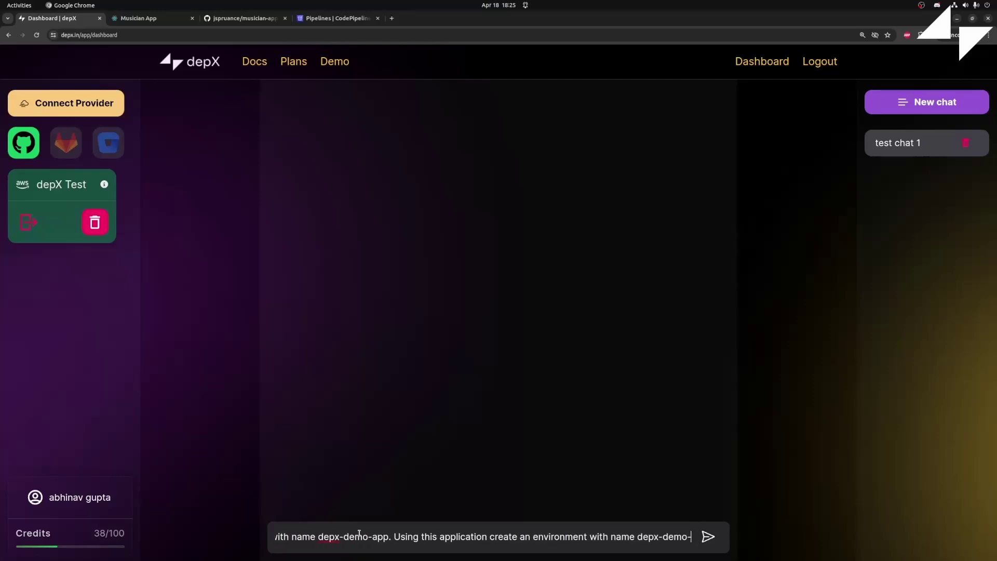
pyautogui.write('env')
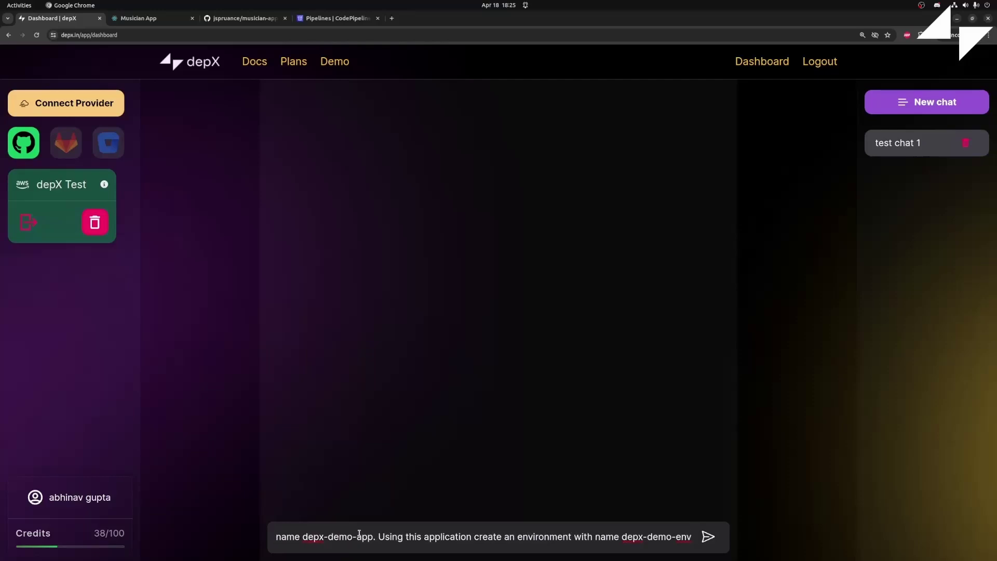
pyautogui.write(' for nodejs')
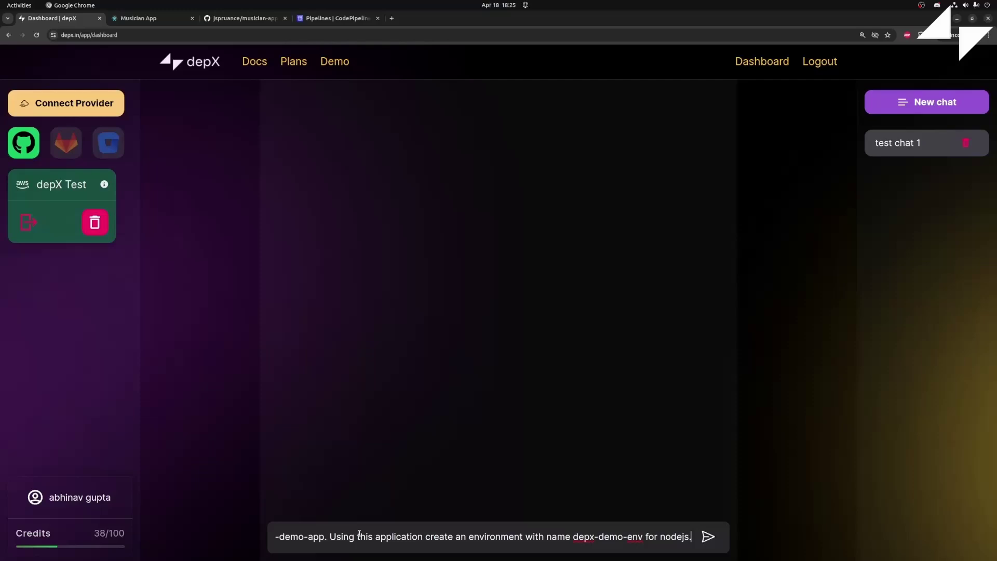
pyautogui.write('.')
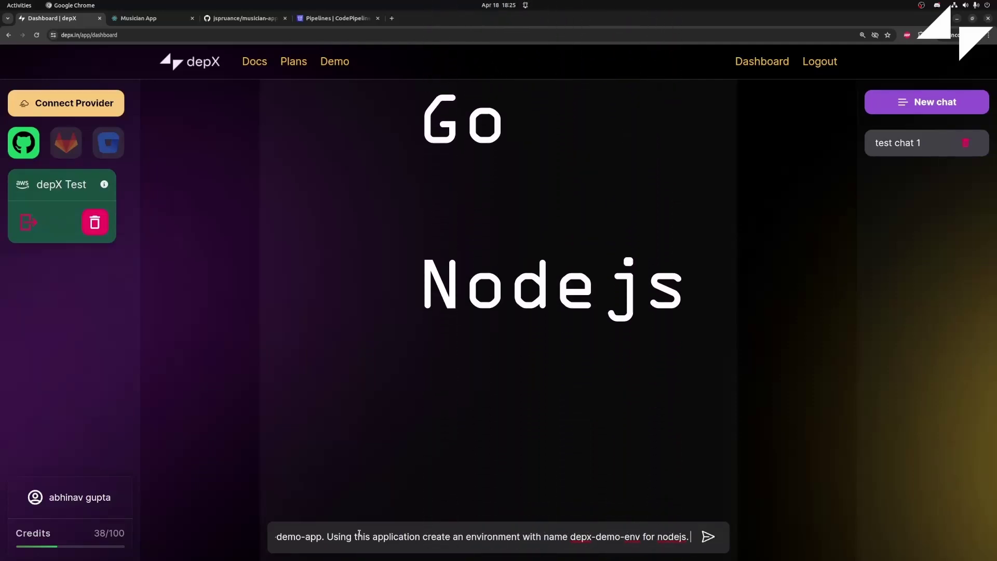
# Step: Finish the command with "Use instance size t2.micro." and send it
pyautogui.write('Use instance')
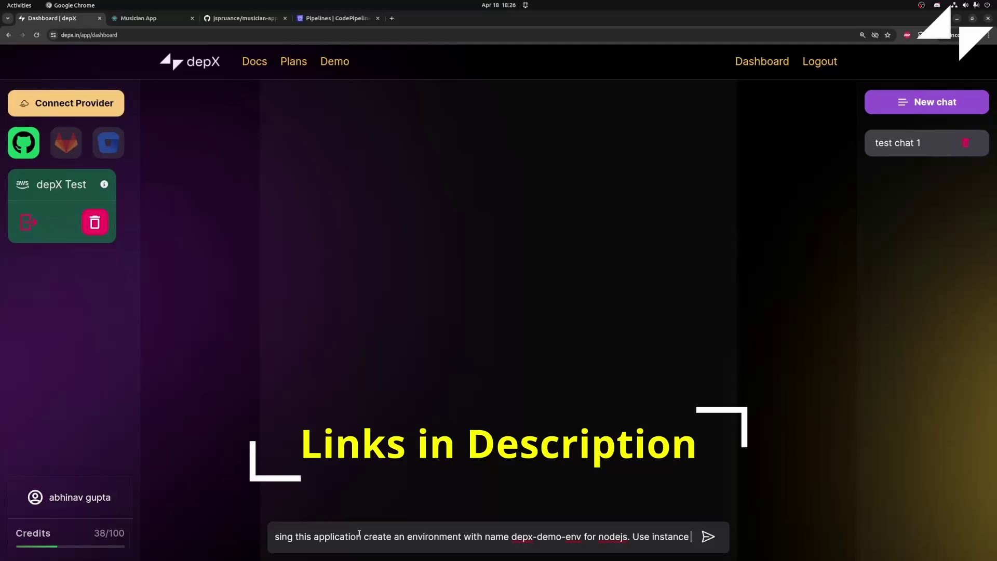
pyautogui.write(' size t2.')
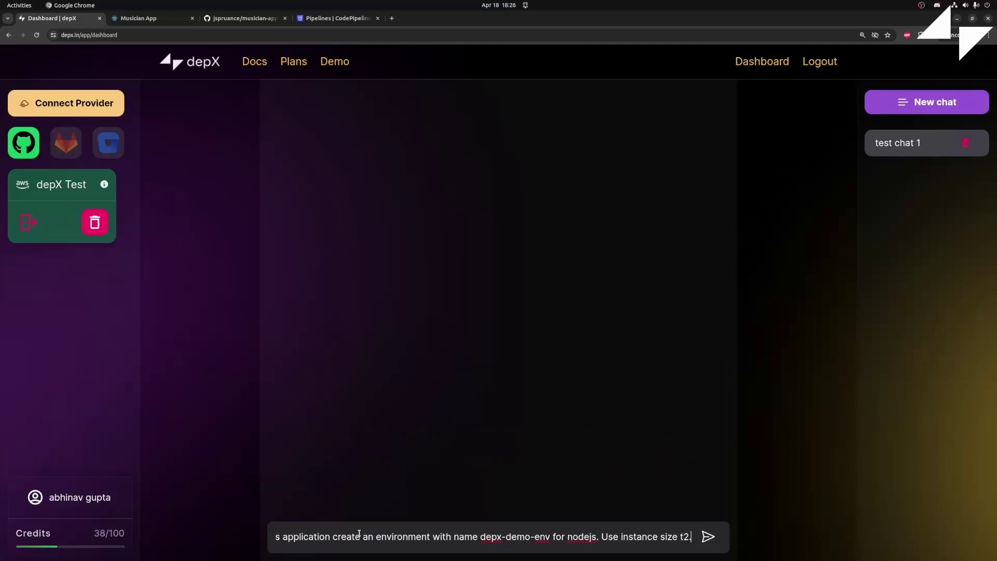
pyautogui.write('micro.')
pyautogui.press('Return')
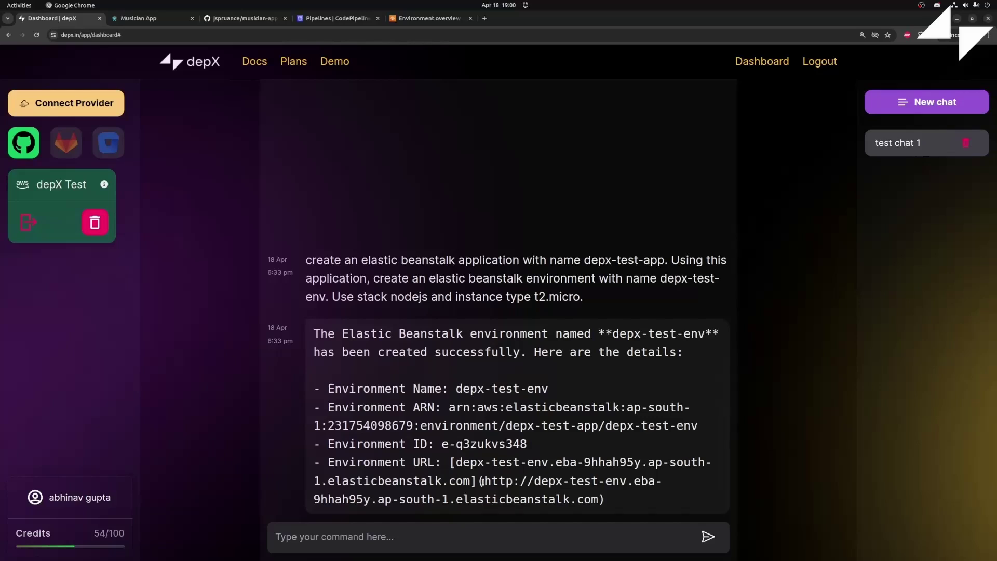
# Step: Open the new environment's URL from the reply in a separate tab, view the page, and close it
pyautogui.moveTo(482, 481); pyautogui.dragTo(597, 496)
pyautogui.rightClick(551, 478)
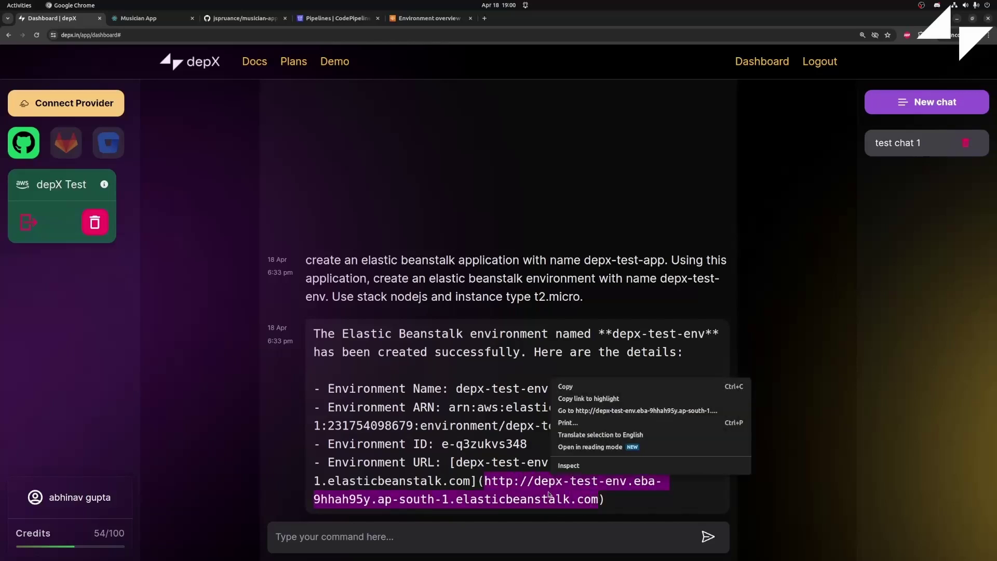
pyautogui.click(558, 410)
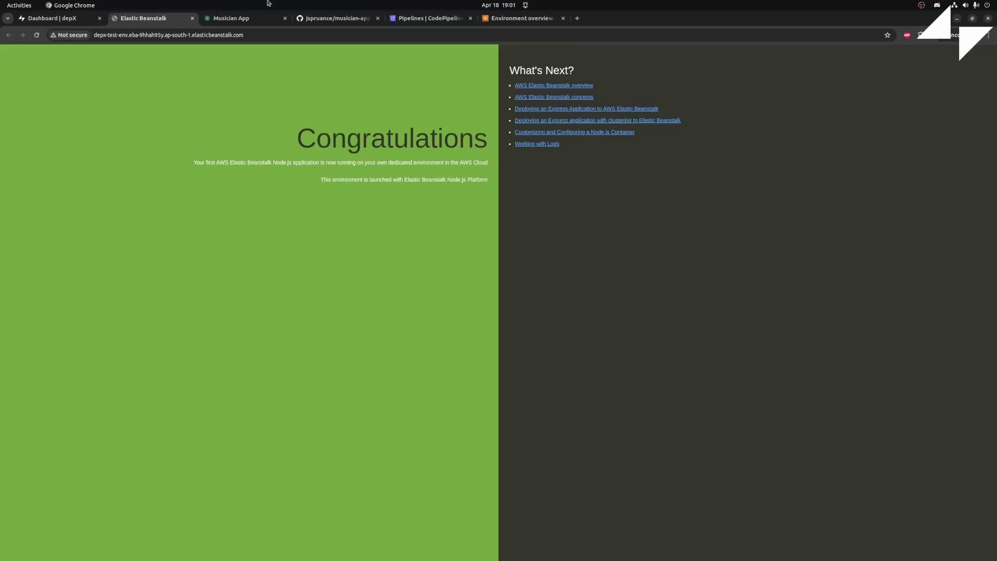
pyautogui.click(192, 18)
# Step: Send a chat command to create an S3 bucket with name depx-test-artifact-bucket
pyautogui.click(448, 537)
pyautogui.write('cre')
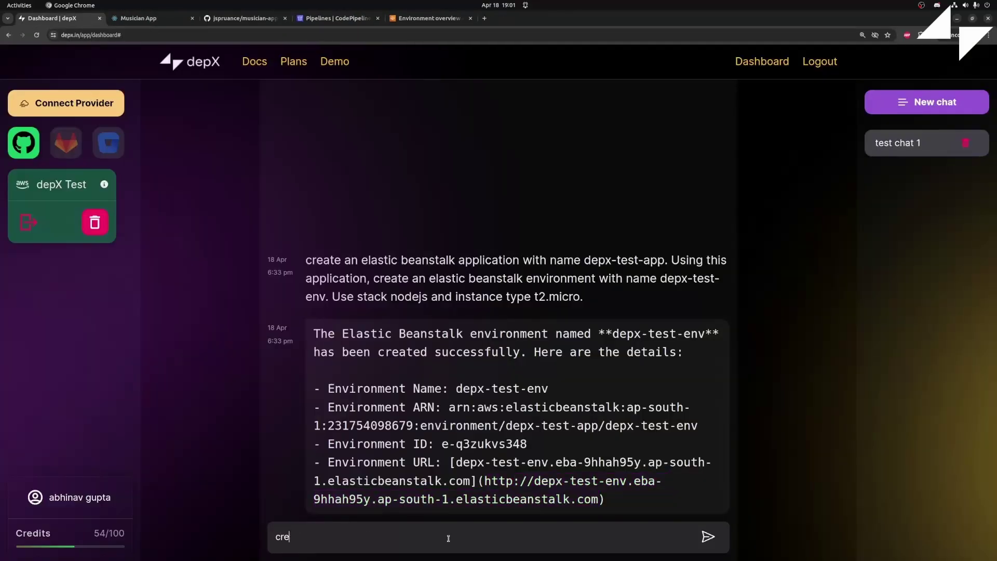
pyautogui.write('ate an s3 bucket with name depx-test-ar')
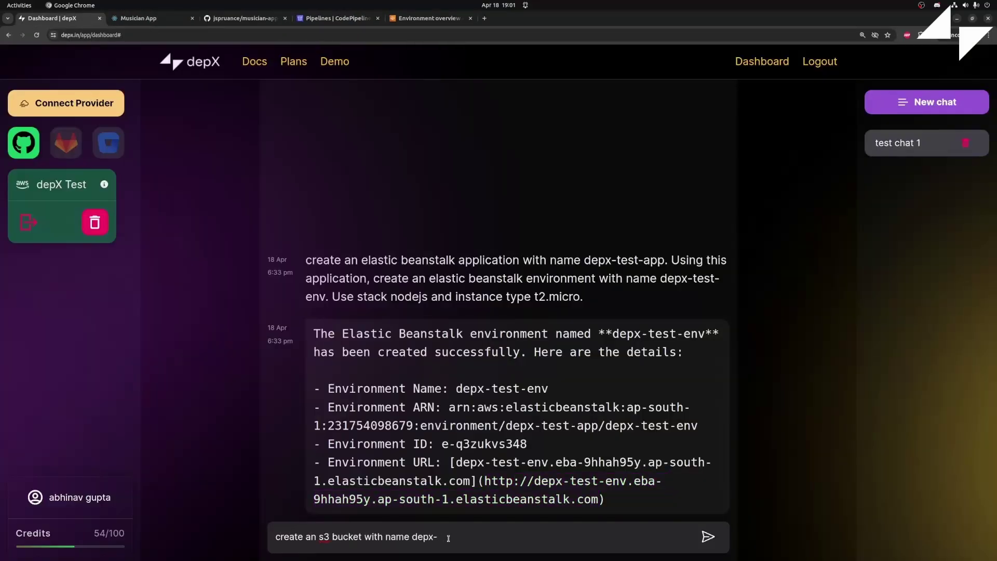
pyautogui.write('tifact-bu')
pyautogui.press('BackSpace')
pyautogui.press('BackSpace')
pyautogui.press('BackSpace')
pyautogui.press('BackSpace')
pyautogui.write('t-bucket')
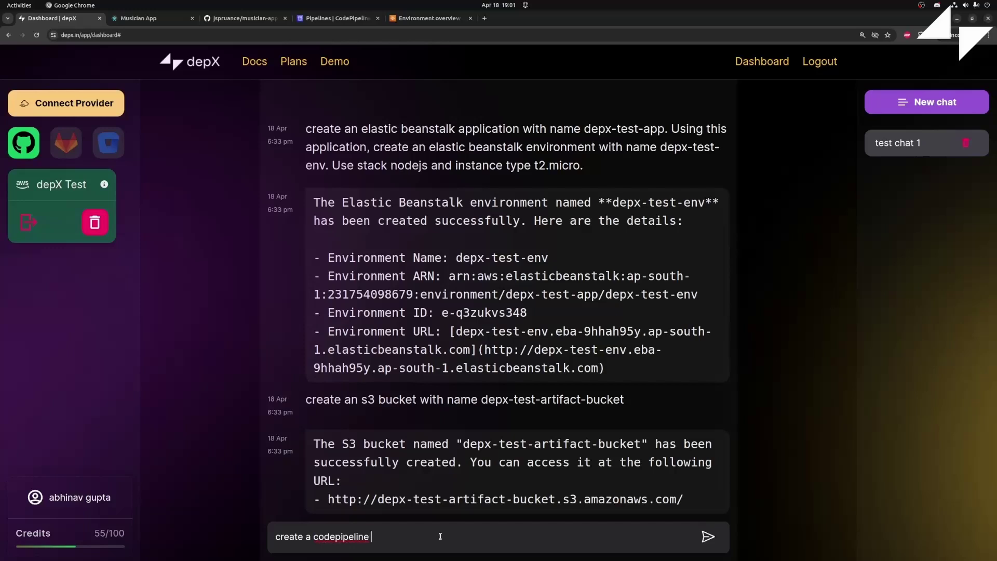
# Step: Write a command to create a codepipeline named depx-test-pipeline using Elastic Beanstalk application depx-test-app and environment depx-test-env
pyautogui.write('with name depx-test-pipeline. Use elastic beanstalk ')
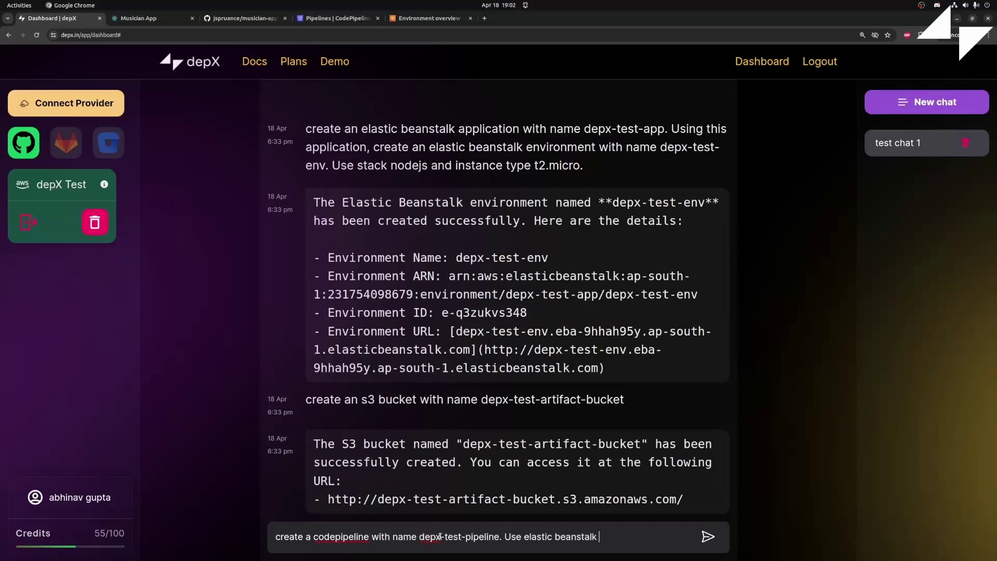
pyautogui.write('application depx-test-app and enviornment')
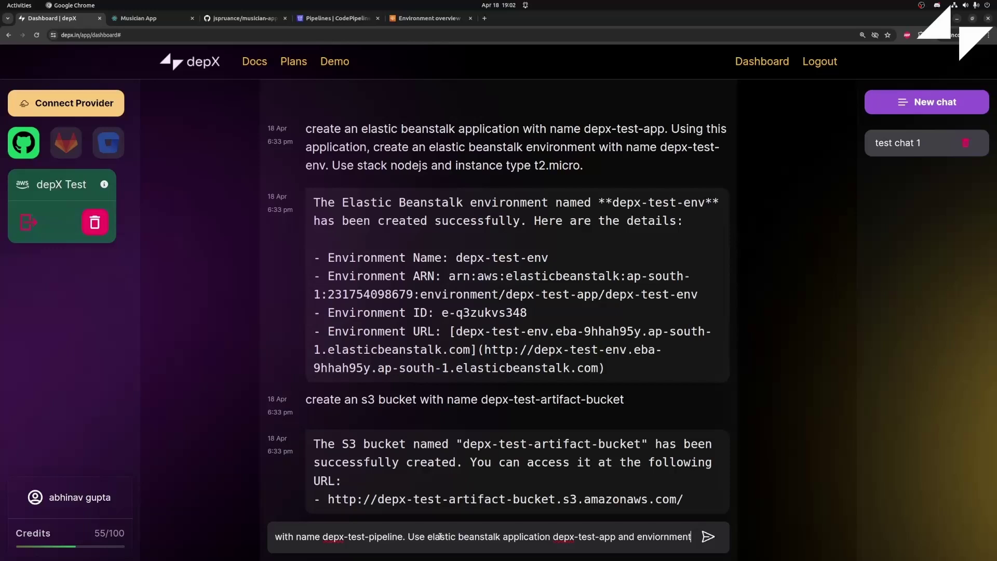
pyautogui.write(' depx-test-env.')
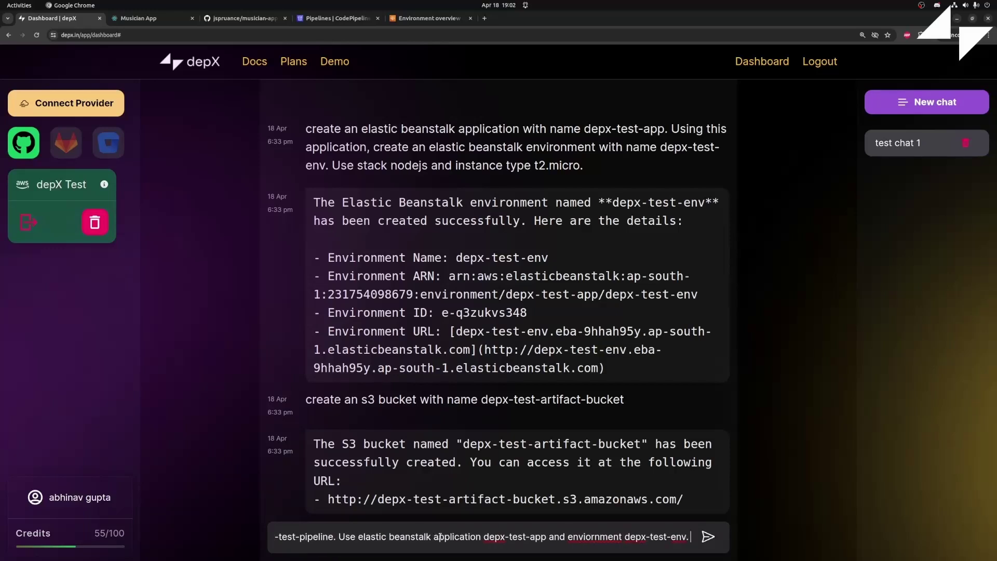
# Step: Add to the pipeline command that it should use bucket depx-test-artifact-bucket, copying the name from the earlier message
pyautogui.write(' Use bucket')
pyautogui.moveTo(481, 399); pyautogui.dragTo(608, 398)
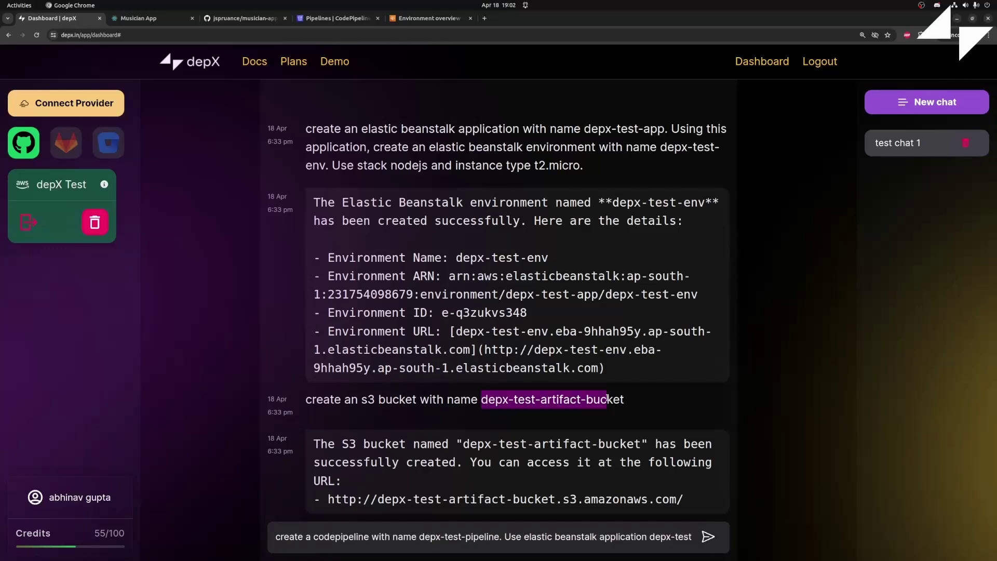
pyautogui.click(666, 540)
pyautogui.press('End')
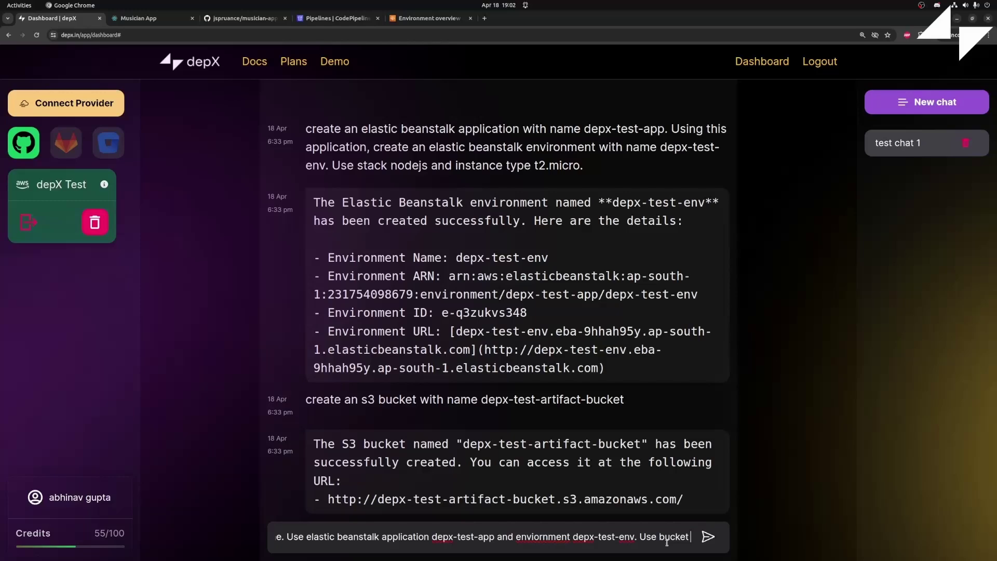
pyautogui.hotkey('ctrl', 'v')
pyautogui.write('and')
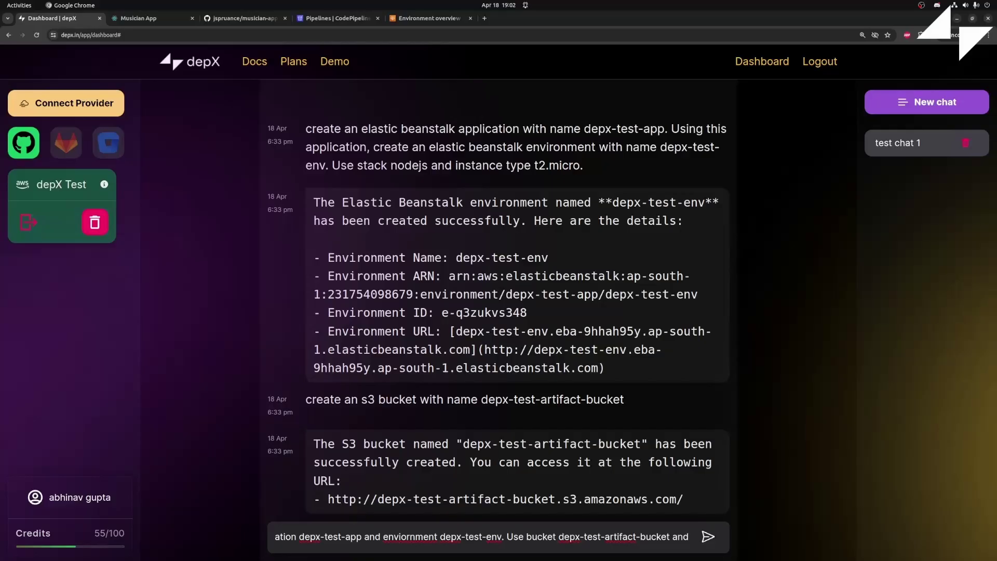
pyautogui.click(691, 536)
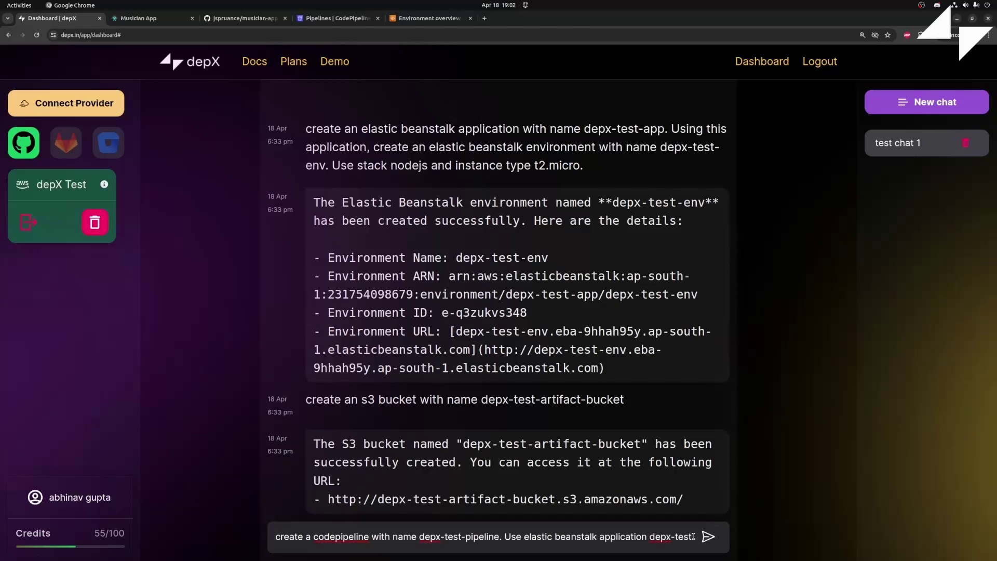
pyautogui.write('-app and enviornment depx-test-env. Use bucket depx-test-artifact-bucket and')
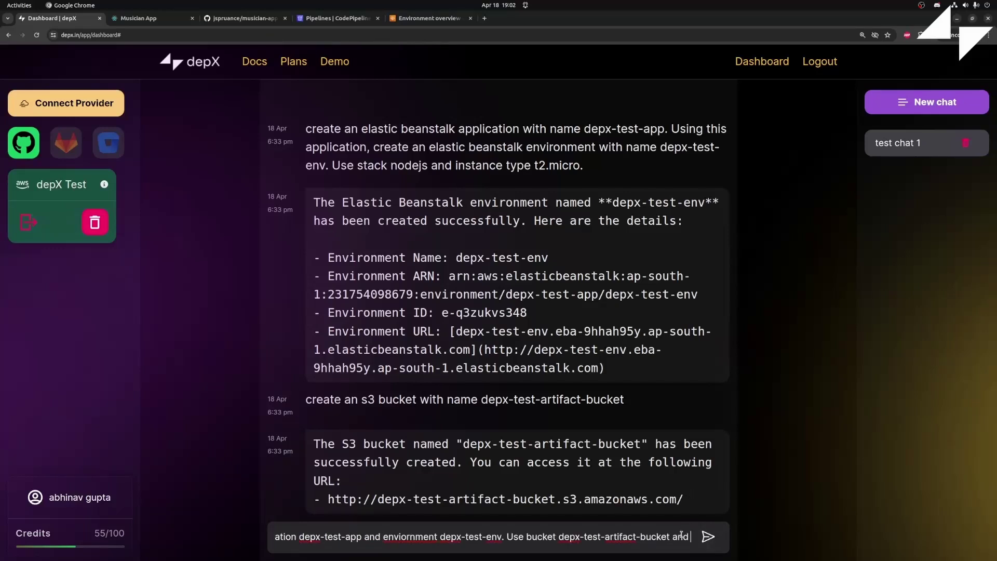
# Step: Complete the pipeline command with the master branch of necromorph98/musician-app-cicd as source and send it
pyautogui.write(' sue th')
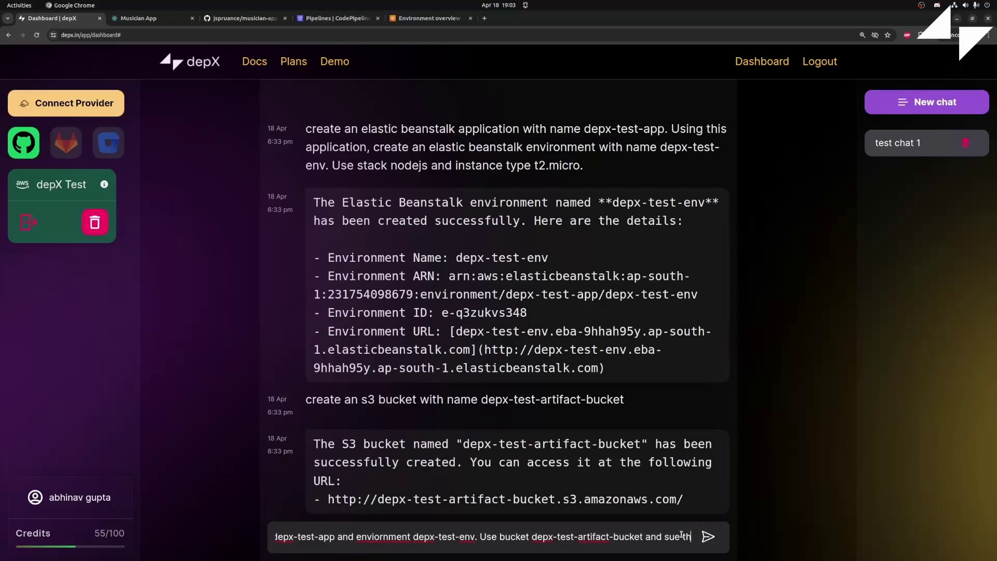
pyautogui.write('e master branch of necromorph98/musician-app-cicd.')
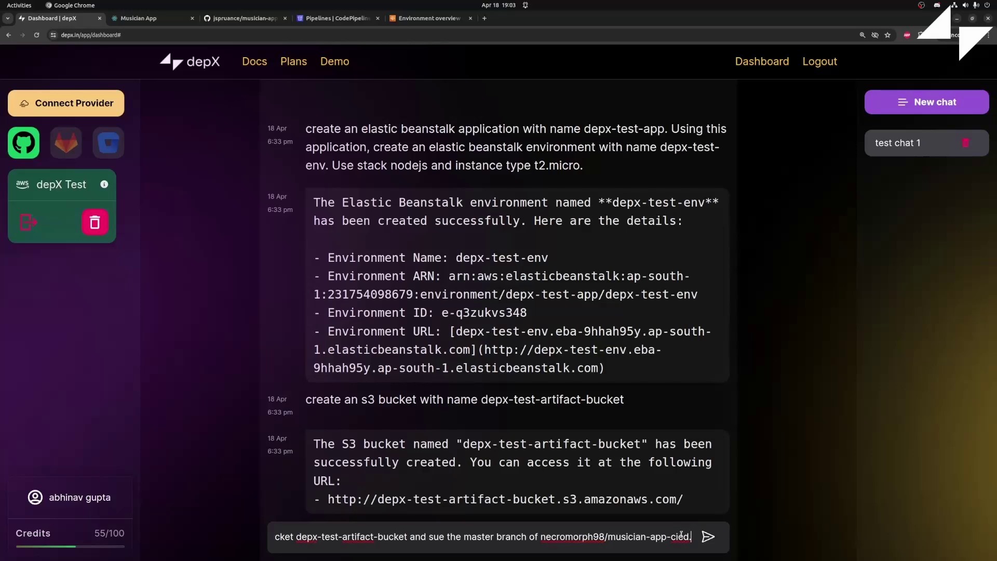
pyautogui.press('Return')
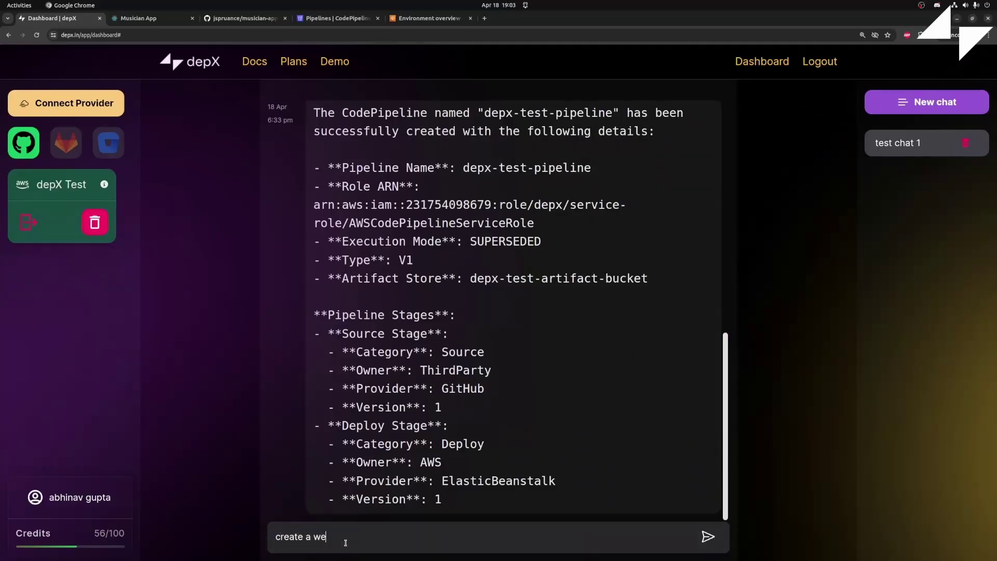
# Step: Send a command to create a webhook named depx-pipelin-webhook for the master branch and pipeline depx-test-pipeline
pyautogui.write('with name depx-pipelin-we')
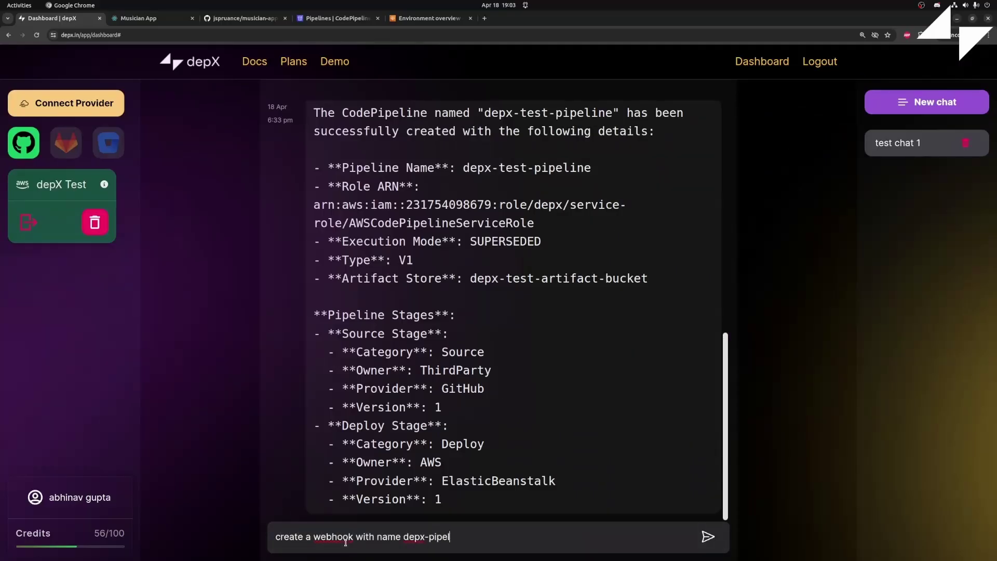
pyautogui.write('bhook')
pyautogui.write(' for the master brag')
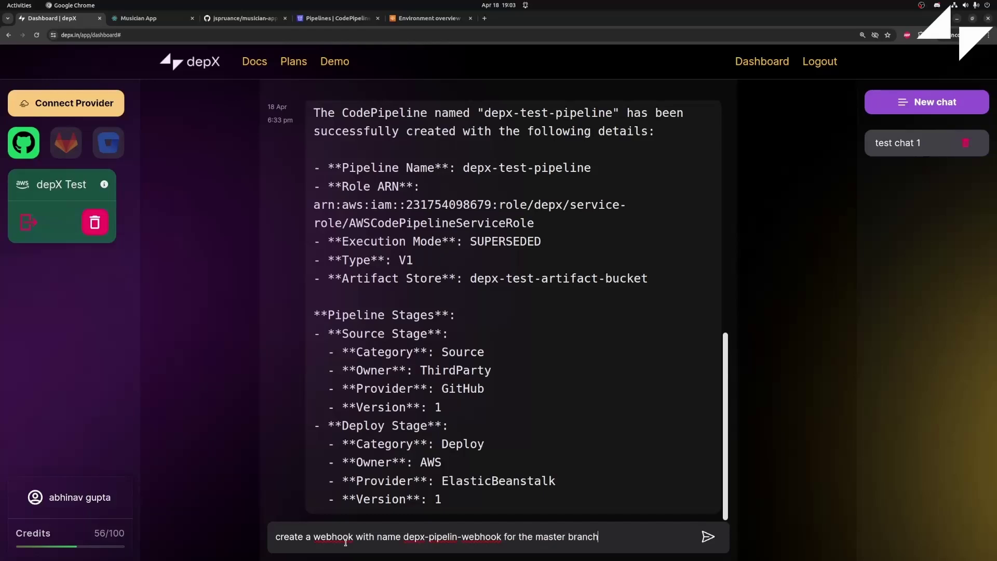
pyautogui.write('depx-test-pipeline')
pyautogui.press('Return')
# Step: Open the depx-test-env environment URL from the earlier reply in a separate tab to check the deployed app
pyautogui.scroll(5, 433, 299)
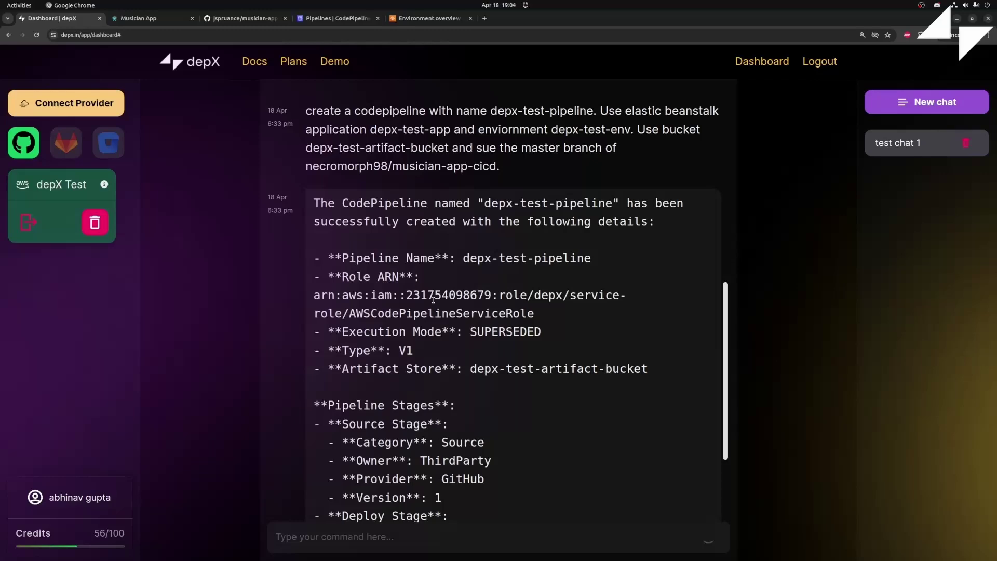
pyautogui.scroll(2, 433, 299)
pyautogui.moveTo(484, 211); pyautogui.dragTo(598, 228)
pyautogui.rightClick(563, 213)
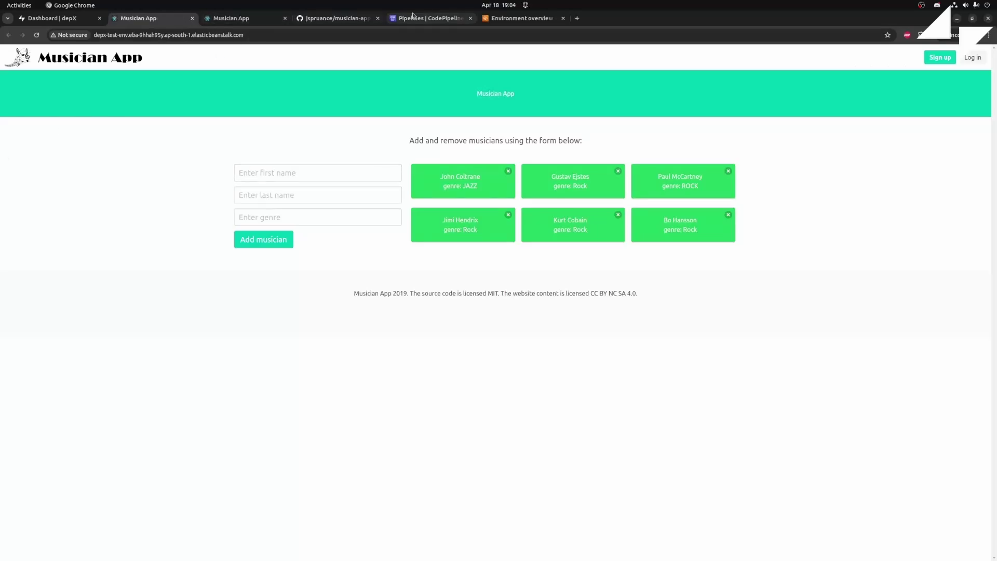
# Step: Switch to the AWS CodePipeline console and refresh the list of pipelines
pyautogui.click(429, 18)
pyautogui.click(671, 98)
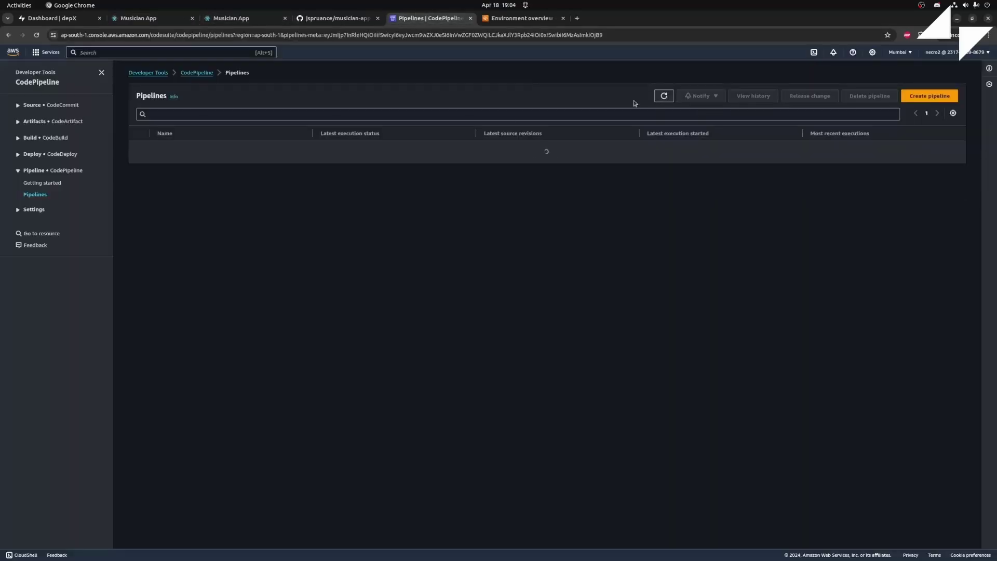